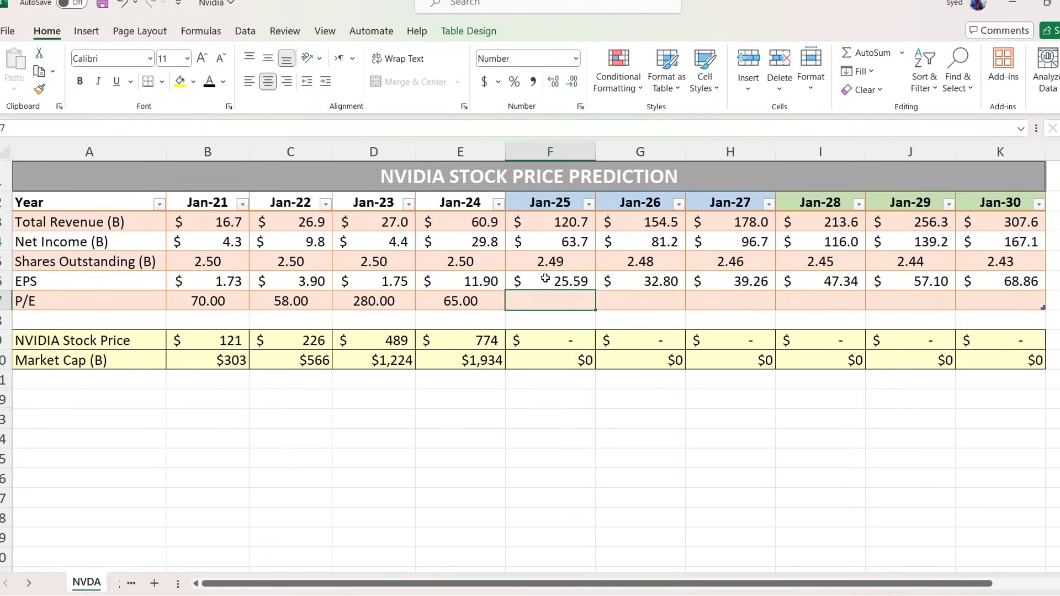
Set the P/E ratio for Jan-25 to 55 and check the projected stock price and market cap
{"action": "type", "text": "55"}
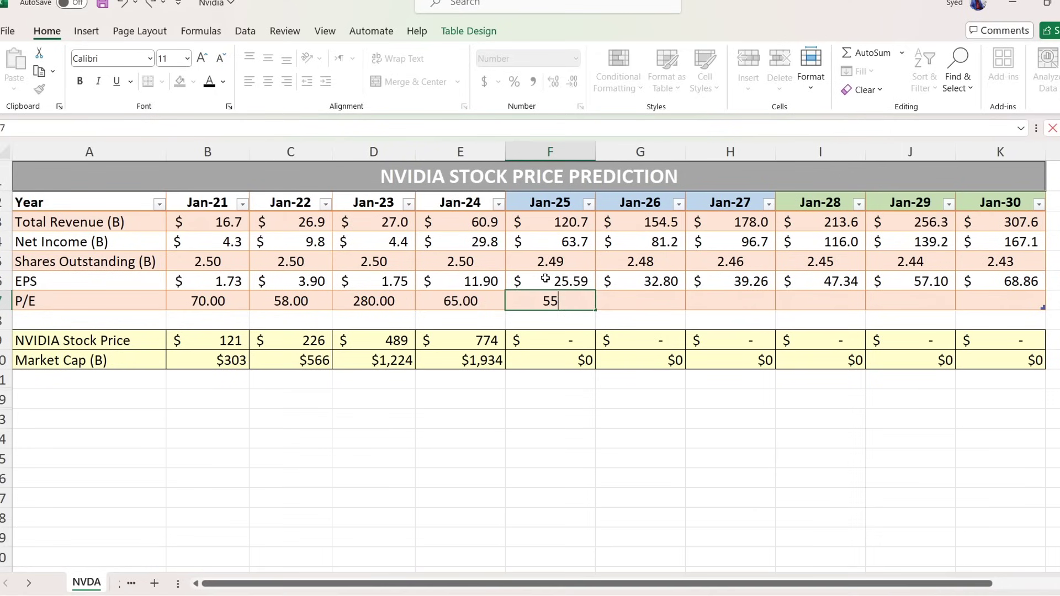
{"action": "key", "text": "Return"}
{"action": "key", "text": "Down"}
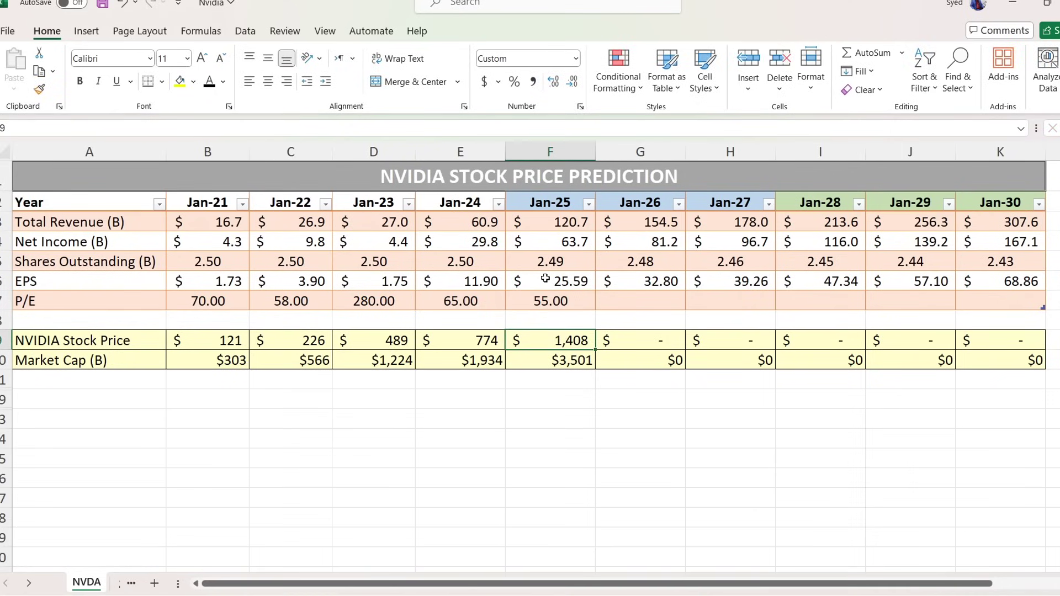
{"action": "key", "text": "Down"}
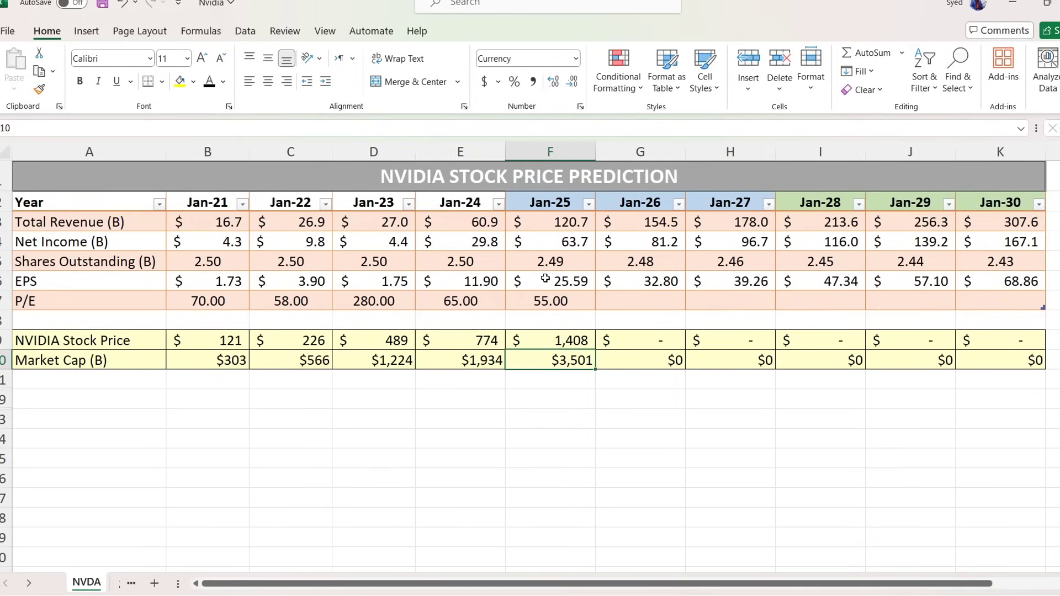
Try a P/E ratio of 50 for Jan-25 and restore it to 55
{"action": "key", "text": "Up"}
{"action": "key", "text": "Up"}
{"action": "key", "text": "Up"}
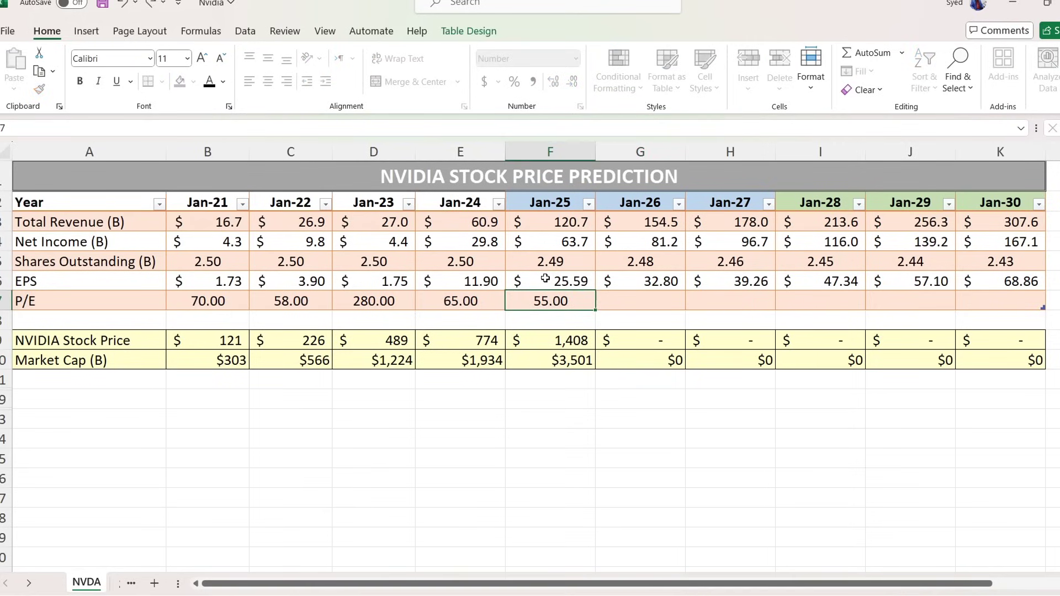
{"action": "type", "text": "50"}
{"action": "key", "text": "Return"}
{"action": "key", "text": "Up"}
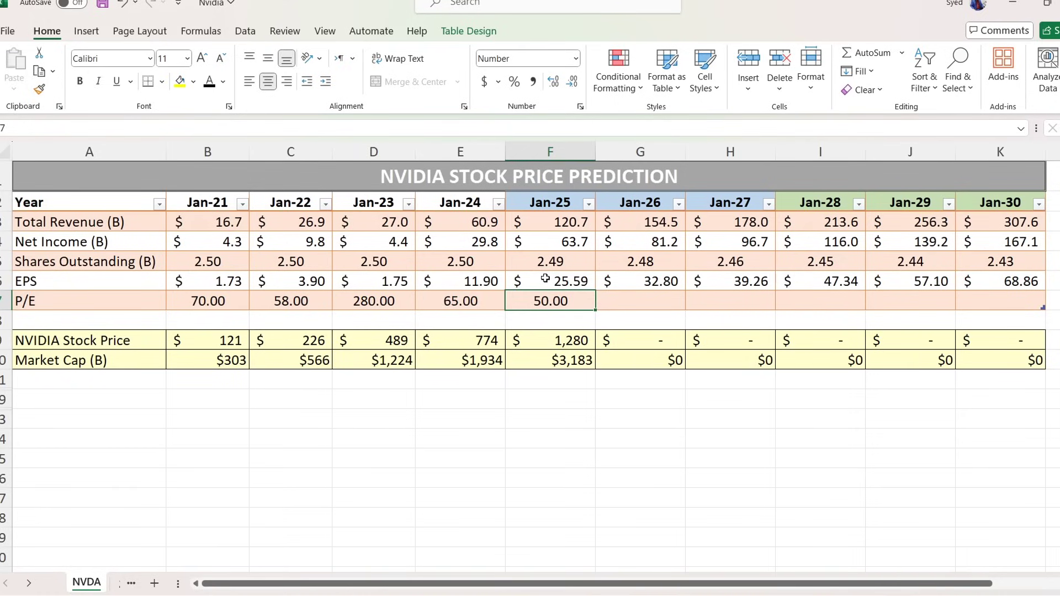
{"action": "type", "text": "55"}
{"action": "key", "text": "Return"}
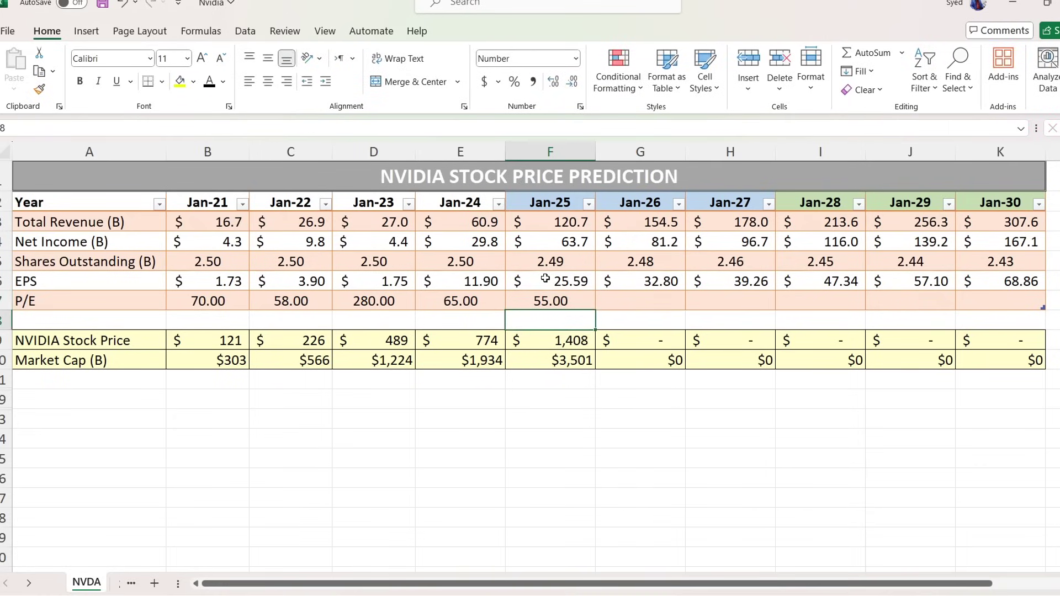
Set the P/E ratio for Jan-26 to 50 and check that year's projected stock price and market cap
{"action": "key", "text": "Up"}
{"action": "key", "text": "Right"}
{"action": "type", "text": "50"}
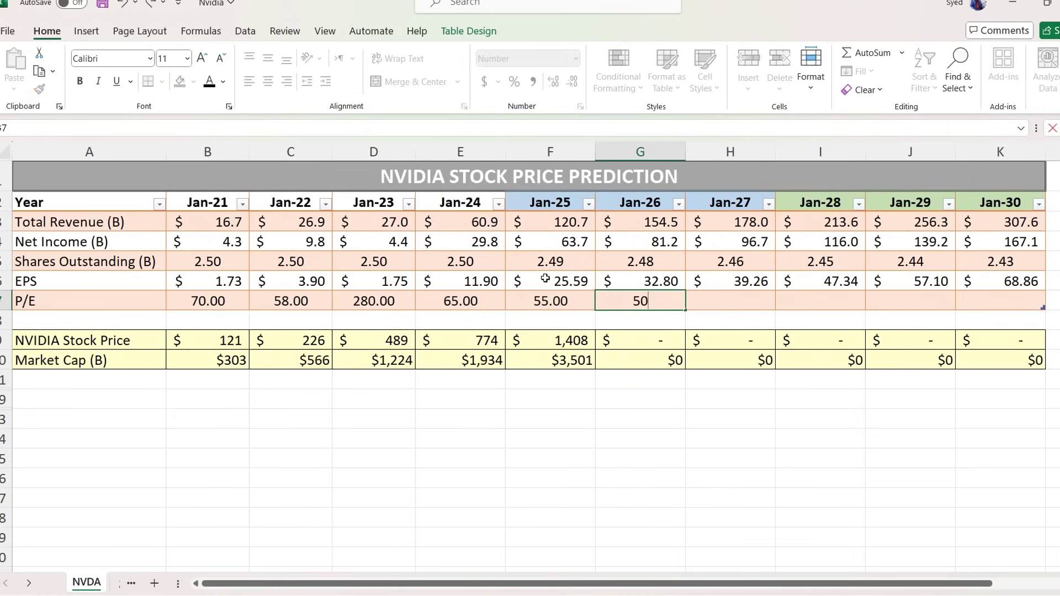
{"action": "key", "text": "Return"}
{"action": "key", "text": "Down"}
{"action": "key", "text": "Down"}
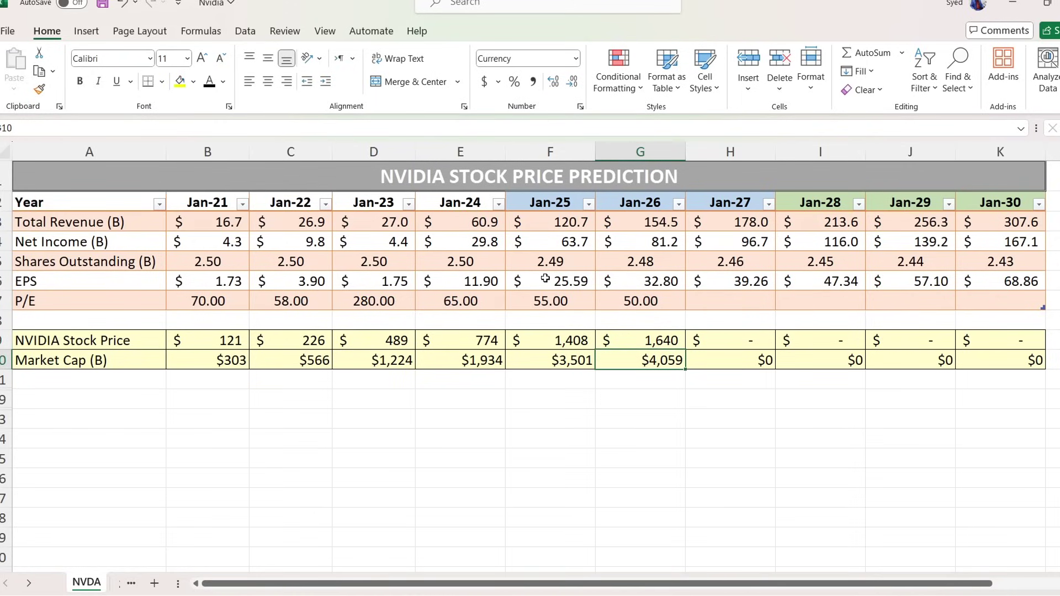
Compare the Jan-25 and Jan-26 market caps, and examine the Jan-26 stock price, revenue and net income
{"action": "left_click", "coordinate": [552, 359]}
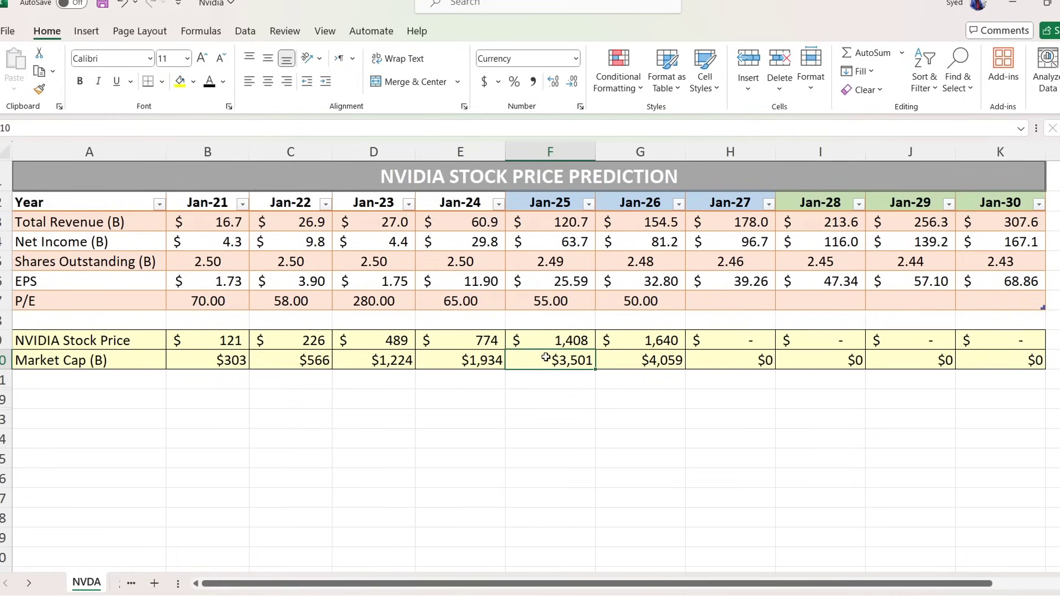
{"action": "left_click", "coordinate": [636, 358]}
{"action": "key", "text": "ctrl+v"}
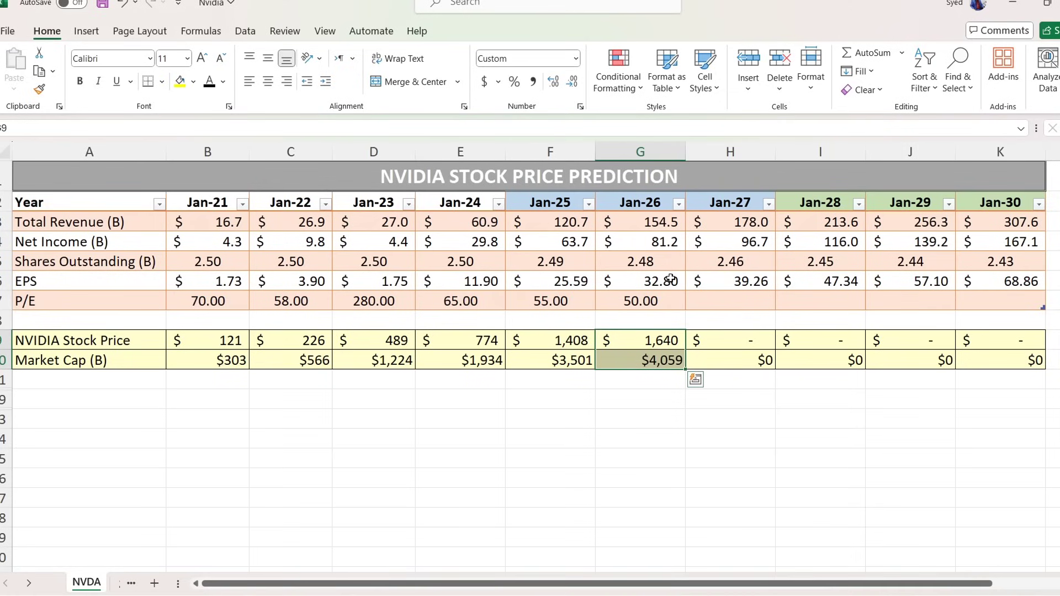
{"action": "left_click", "coordinate": [639, 231]}
{"action": "left_click_drag", "start_coordinate": [639, 231], "coordinate": [637, 237]}
{"action": "key", "text": "ctrl+v"}
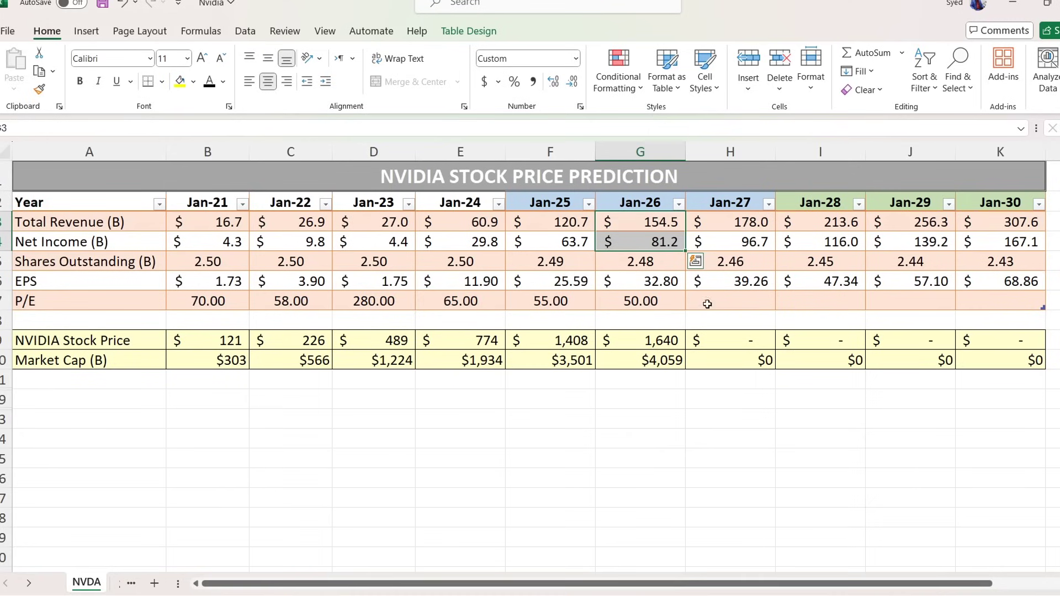
Set the P/E ratio for Jan-27 to 45 and check that year's projected stock price and market cap
{"action": "left_click", "coordinate": [753, 306]}
{"action": "type", "text": "45"}
{"action": "key", "text": "Return"}
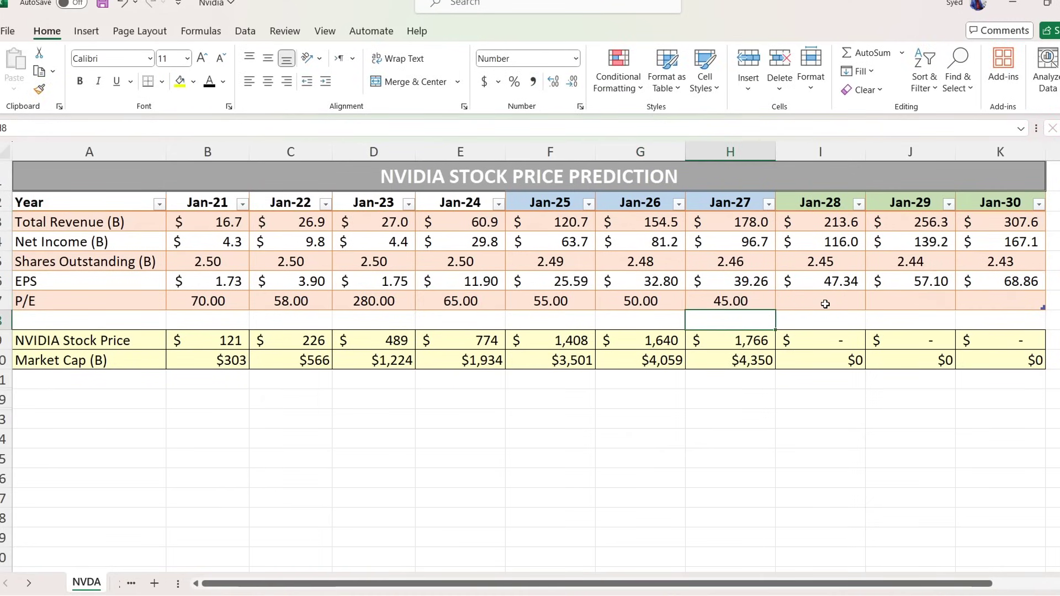
{"action": "key", "text": "Down"}
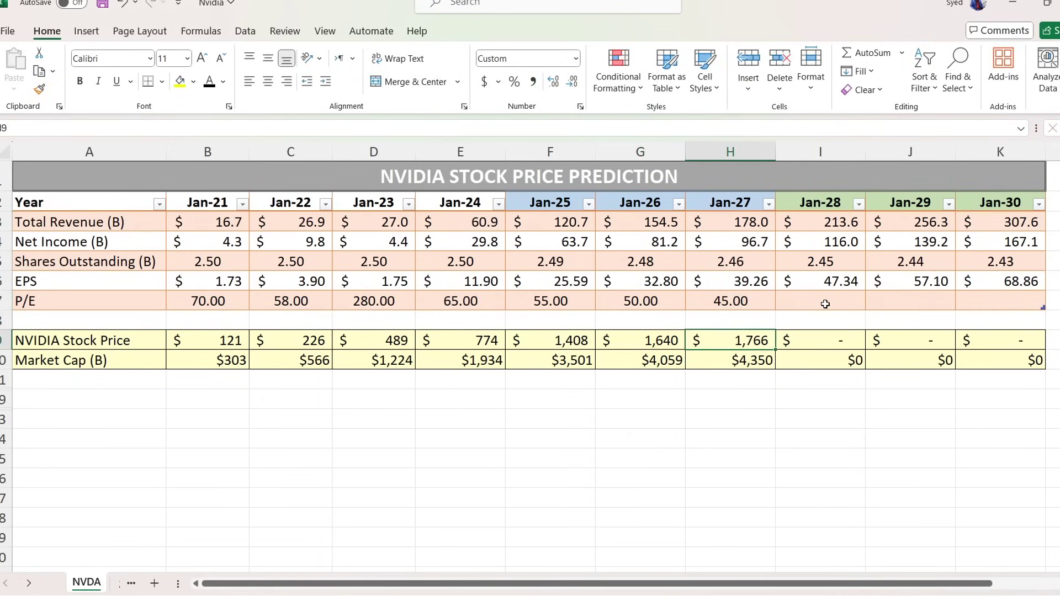
{"action": "key", "text": "Down"}
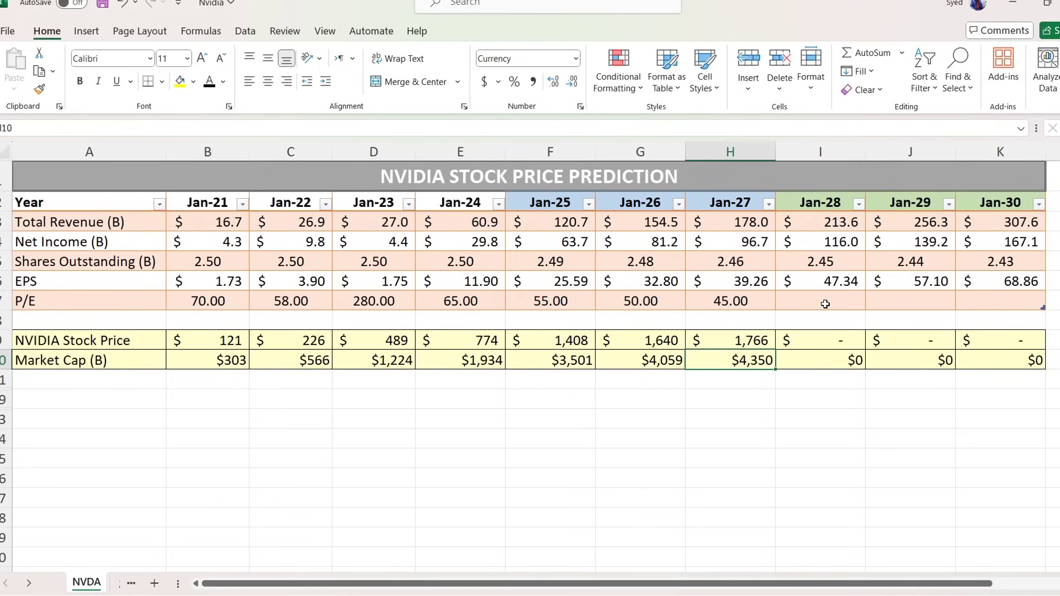
Set the P/E ratio for Jan-28 to 40 and check that year's projected stock price and market cap
{"action": "left_click", "coordinate": [827, 313]}
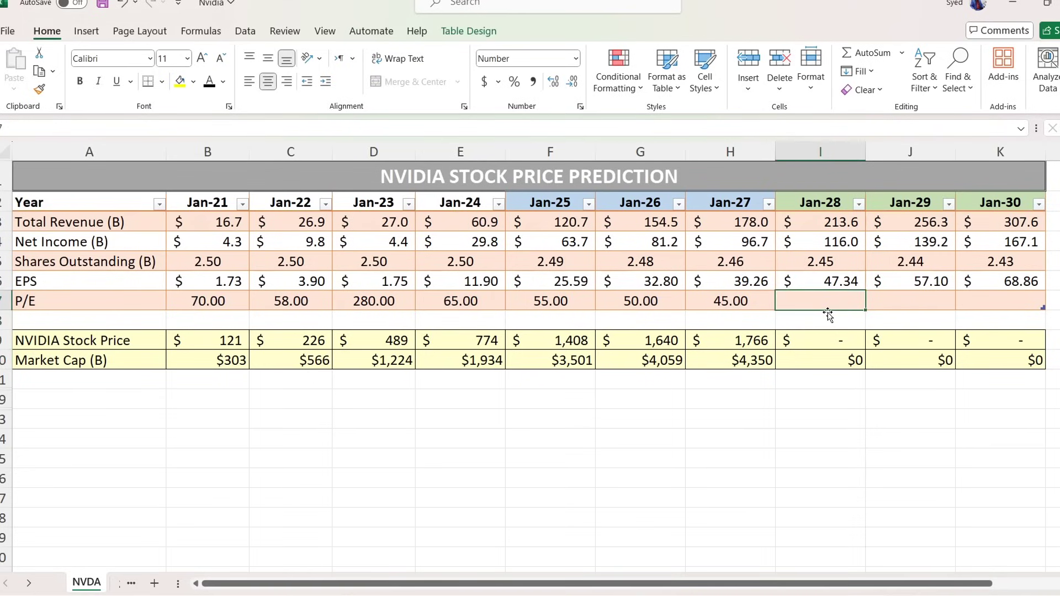
{"action": "type", "text": "40"}
{"action": "key", "text": "Return"}
{"action": "key", "text": "Down"}
{"action": "key", "text": "Down"}
Set the P/E ratio for Jan-29 to 35 and check that year's projected stock price and market cap
{"action": "key", "text": "Up"}
{"action": "key", "text": "Right"}
{"action": "key", "text": "Up"}
{"action": "key", "text": "Up"}
{"action": "type", "text": "35"}
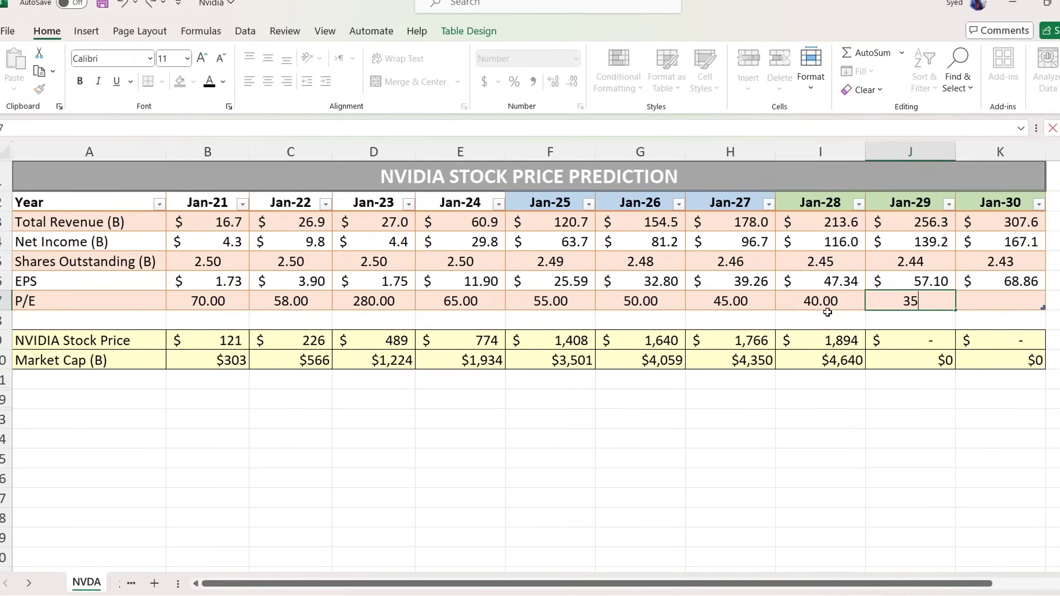
{"action": "key", "text": "Return"}
{"action": "key", "text": "Down"}
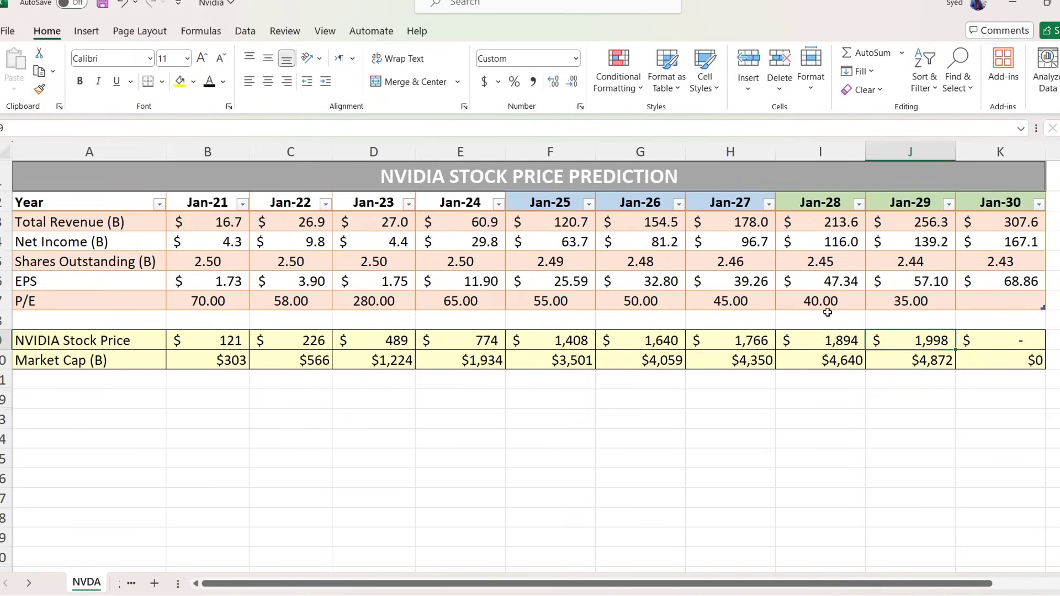
{"action": "key", "text": "Down"}
Set the P/E ratio for Jan-30 to 35 and check that year's stock price, market cap and net income
{"action": "key", "text": "Right"}
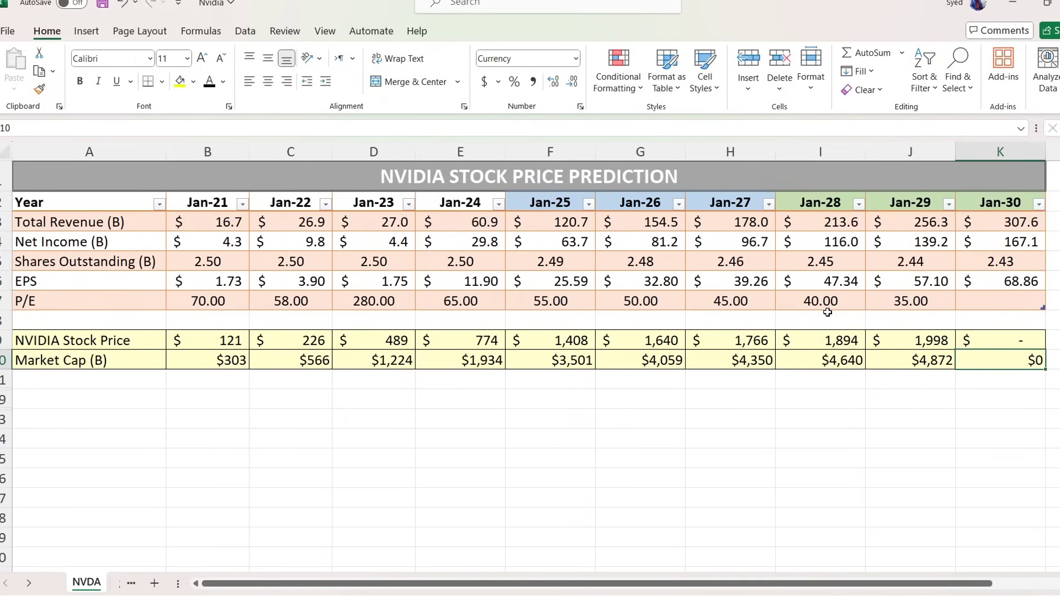
{"action": "key", "text": "Up"}
{"action": "key", "text": "Up"}
{"action": "key", "text": "Up"}
{"action": "type", "text": "35"}
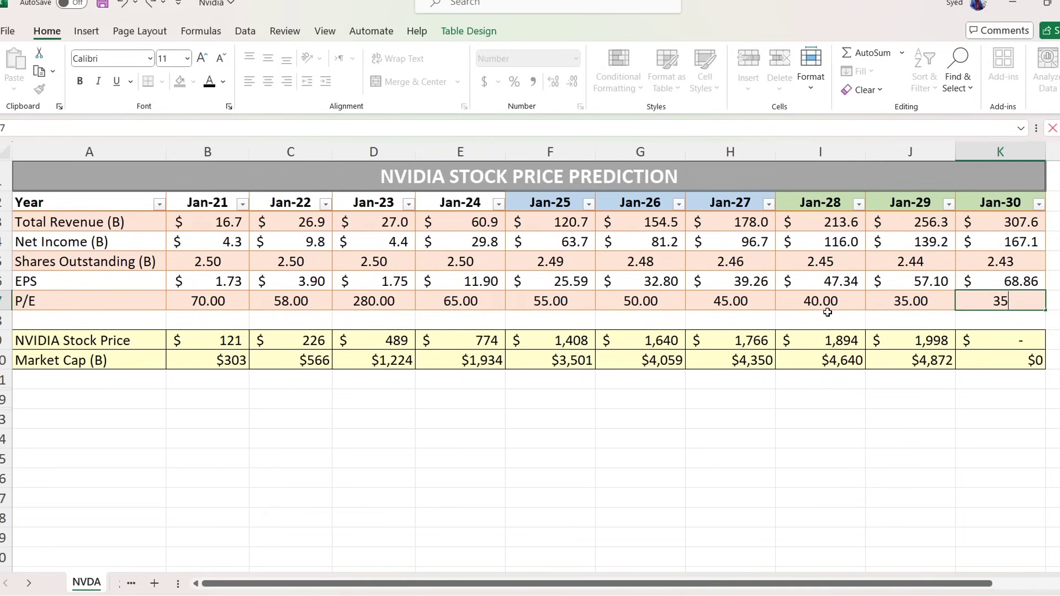
{"action": "key", "text": "Return"}
{"action": "key", "text": "Return"}
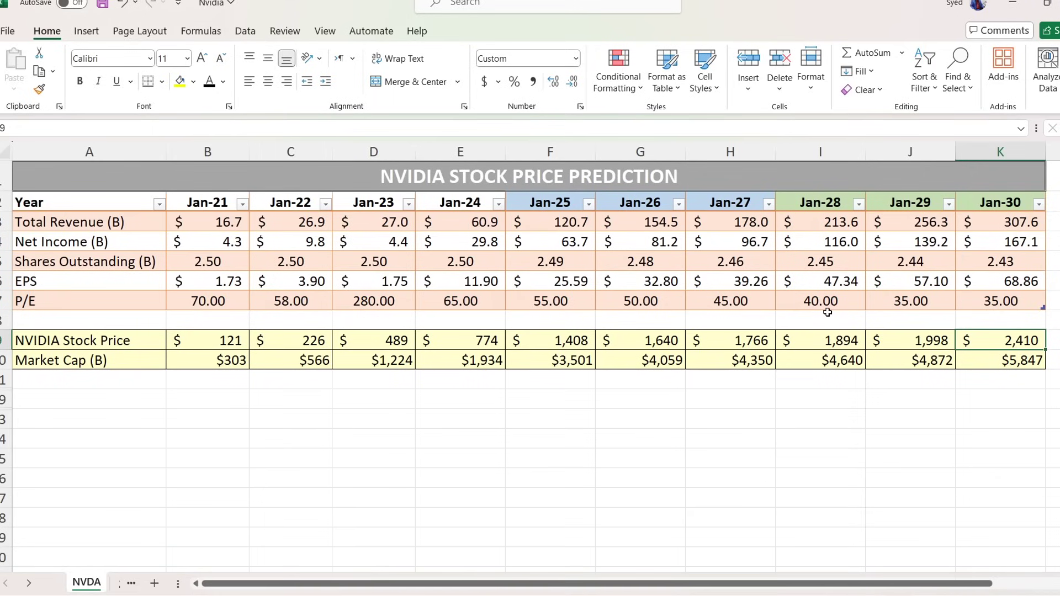
{"action": "key", "text": "Return"}
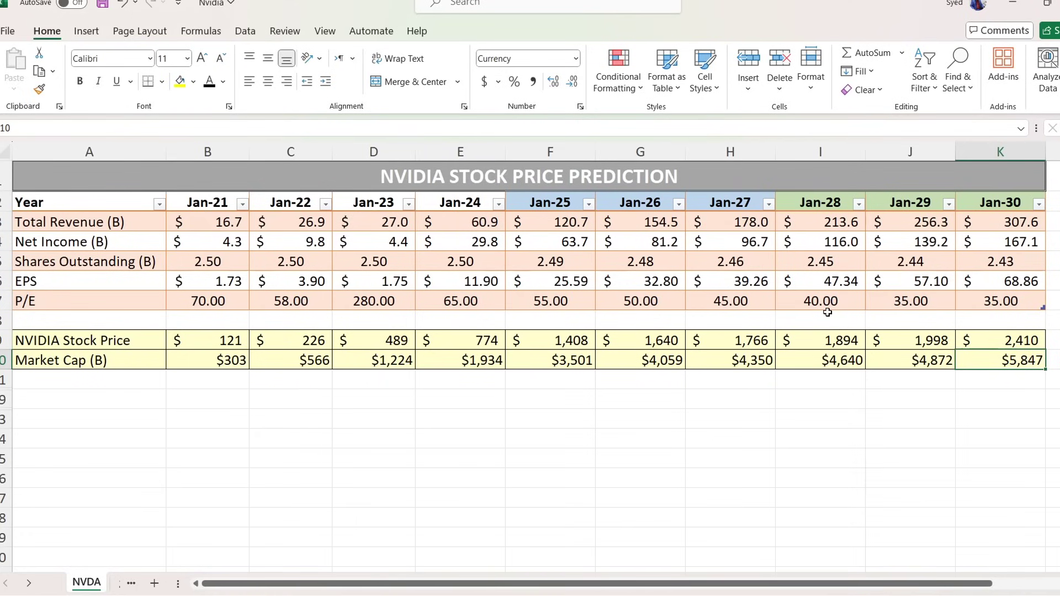
{"action": "left_click", "coordinate": [1008, 244]}
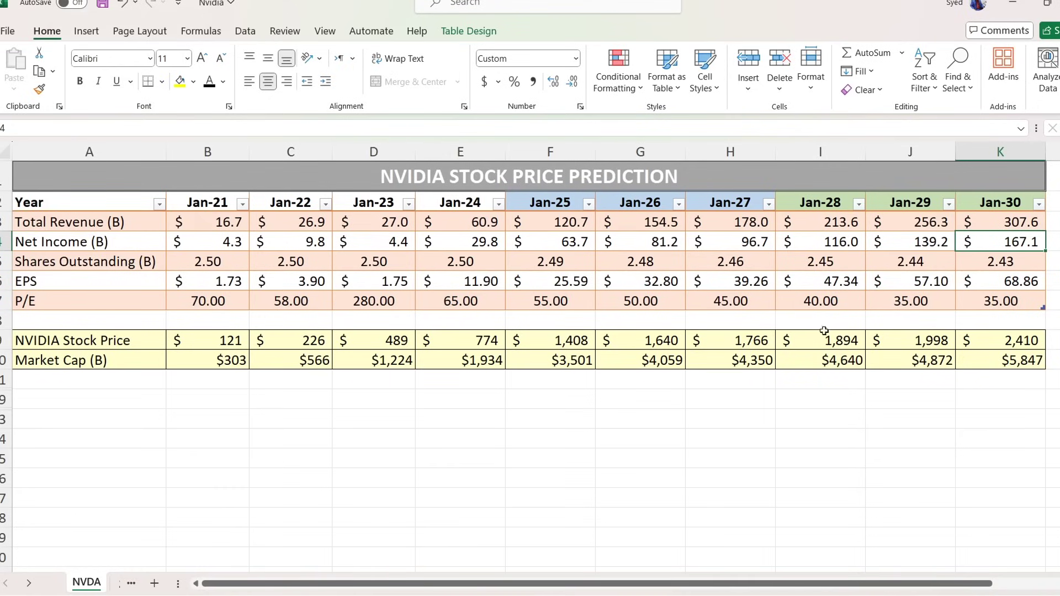
Fill row 11 for Jan-25 through Jan-30 with each year's projected stock price divided by 10
{"action": "left_click_drag", "start_coordinate": [558, 381], "coordinate": [981, 378]}
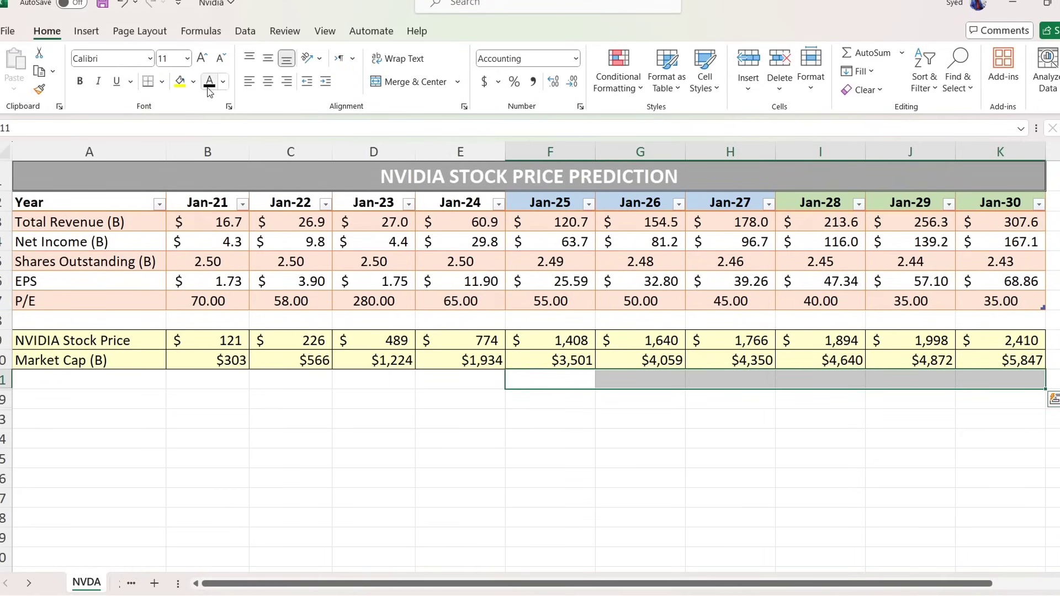
{"action": "type", "text": "140.76\t164.01\t176.65\t189.37\t199.84\t241.01"}
{"action": "left_click", "coordinate": [535, 382]}
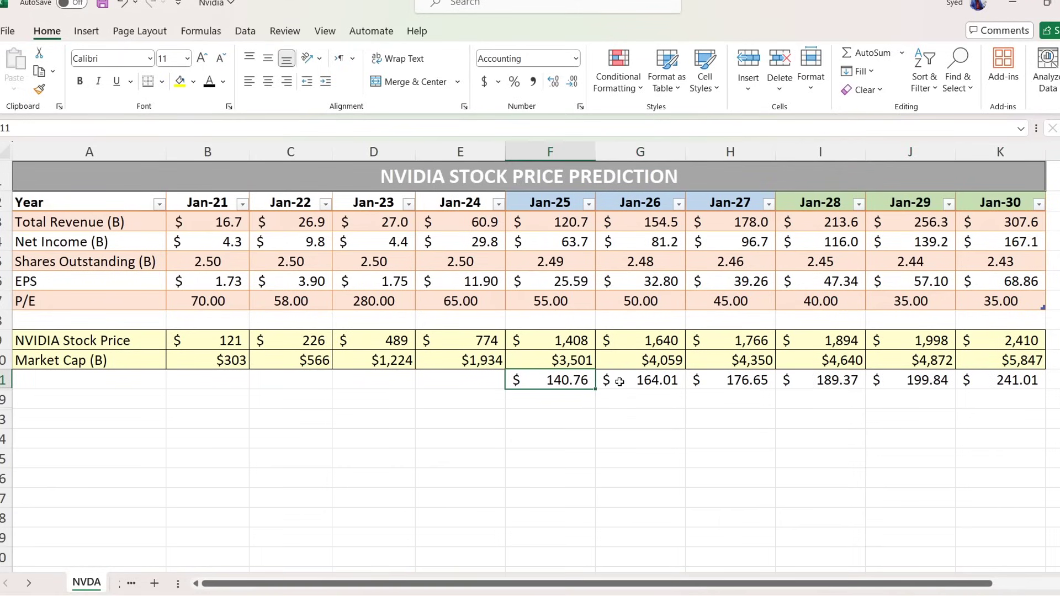
{"action": "left_click_drag", "start_coordinate": [613, 381], "coordinate": [996, 387]}
{"action": "left_click", "coordinate": [989, 385]}
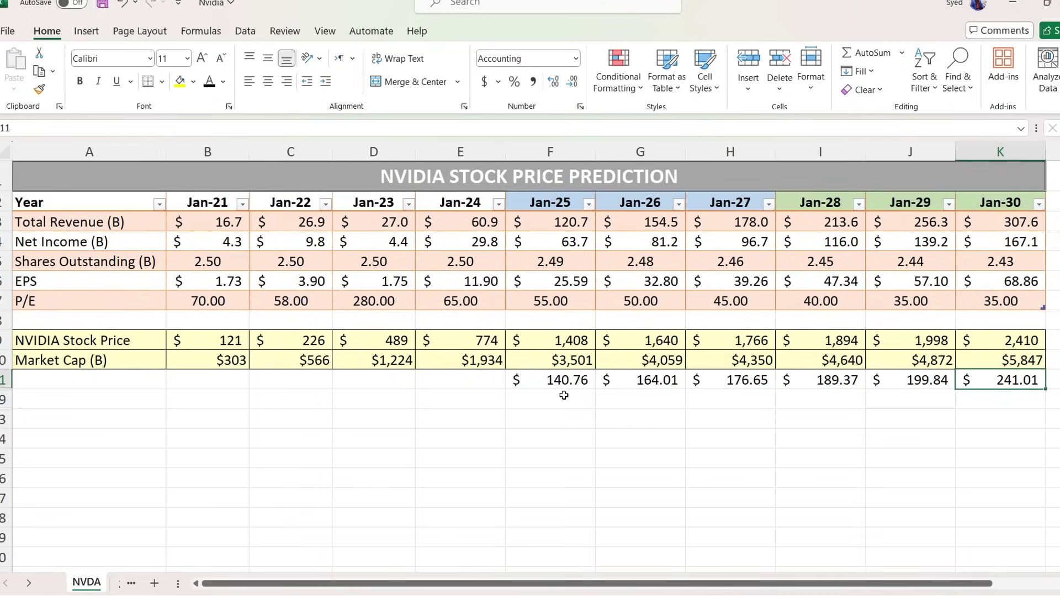
Try a divisor of 4 for the adjusted stock prices in row 11 from Jan-25 through Jan-30, and undo the change
{"action": "left_click", "coordinate": [552, 380]}
{"action": "double_click", "coordinate": [552, 380]}
{"action": "key", "text": "BackSpace"}
{"action": "key", "text": "BackSpace"}
{"action": "type", "text": "4"}
{"action": "key", "text": "Return"}
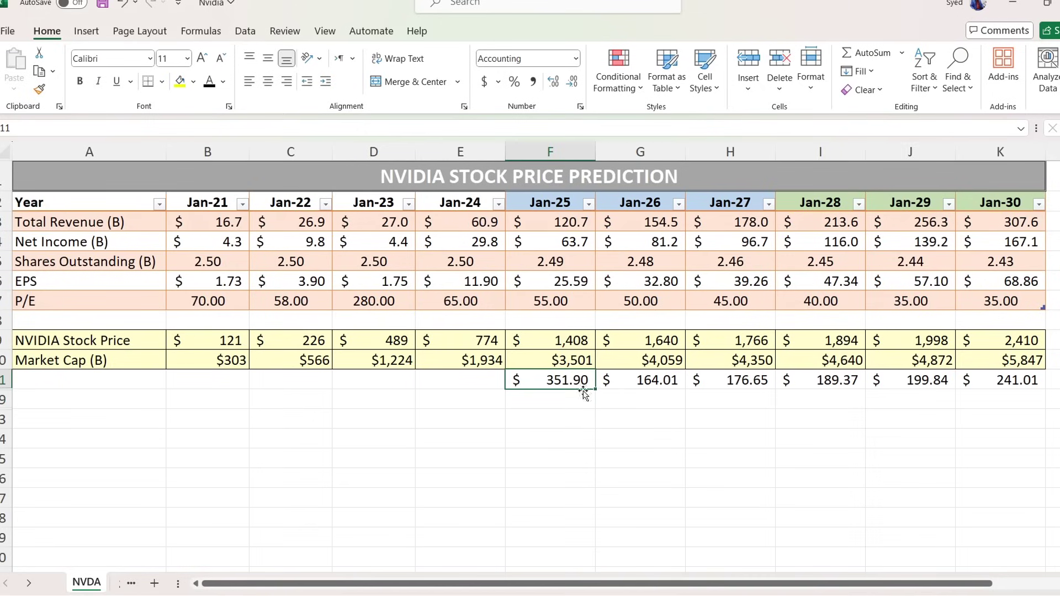
{"action": "left_click_drag", "start_coordinate": [595, 389], "coordinate": [1053, 399]}
{"action": "left_click", "coordinate": [1006, 376]}
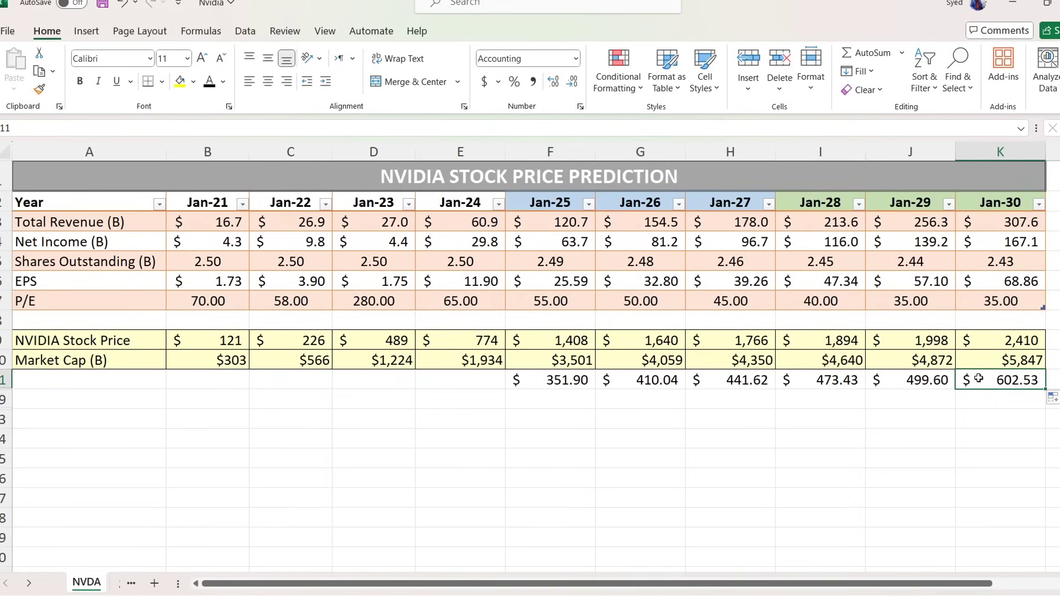
{"action": "key", "text": "ctrl+z"}
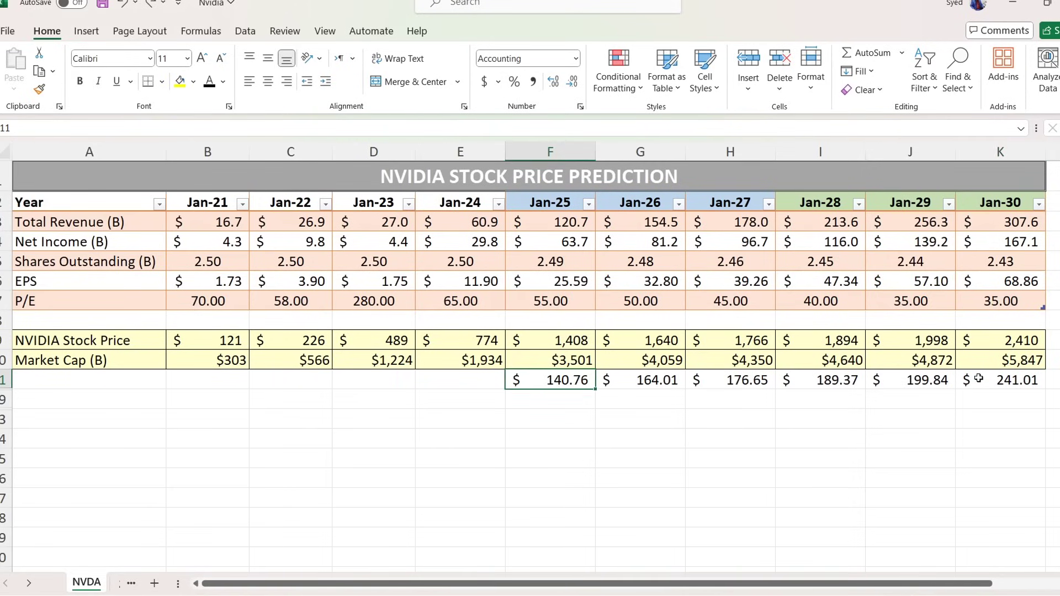
{"action": "left_click", "coordinate": [978, 379]}
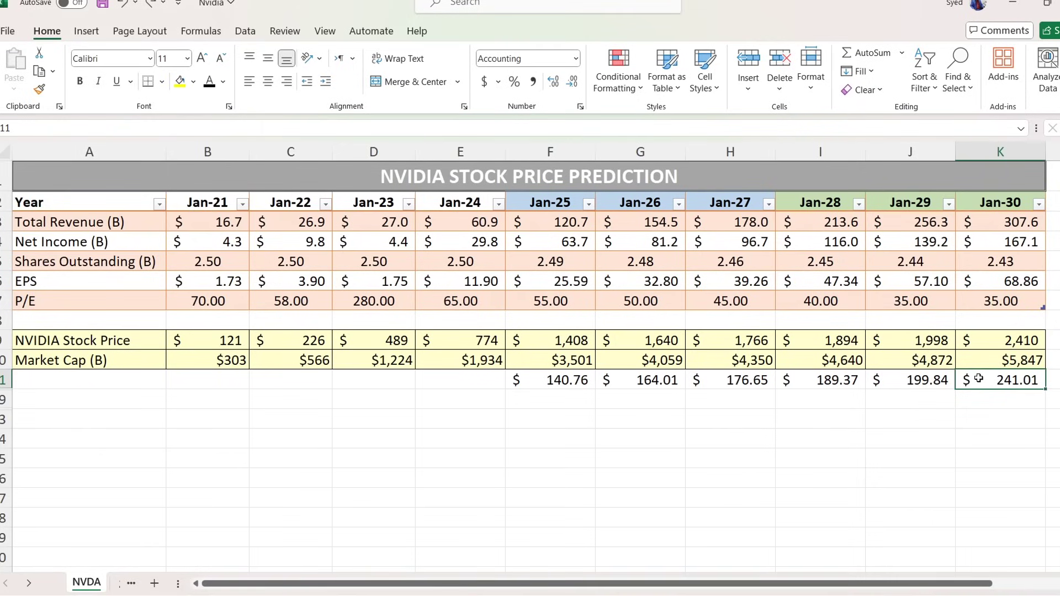